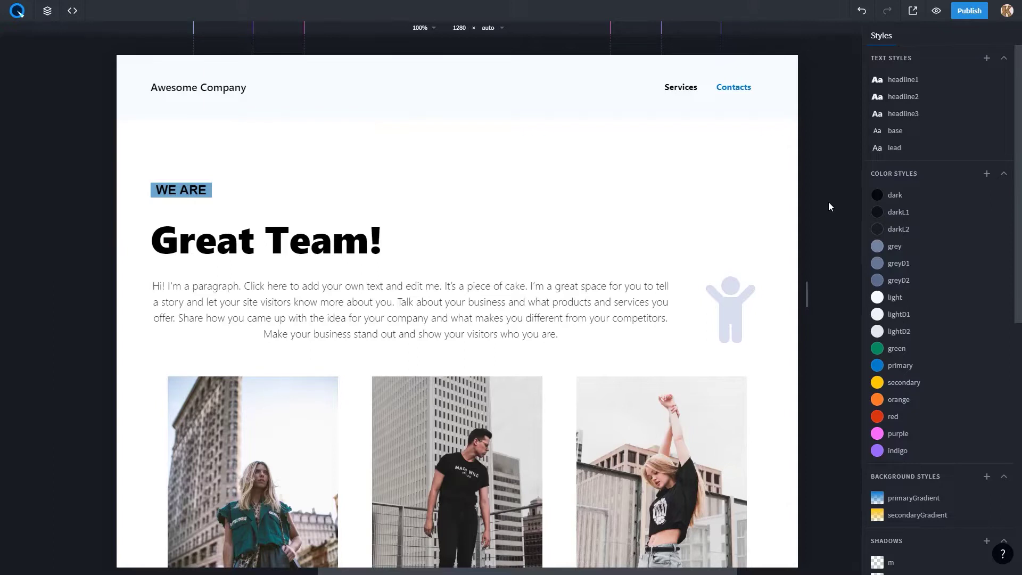
# Step: Set the position of the header section containing Awesome Company to fixed
pyautogui.click(783, 116)
pyautogui.scroll(-3, 935, 229)
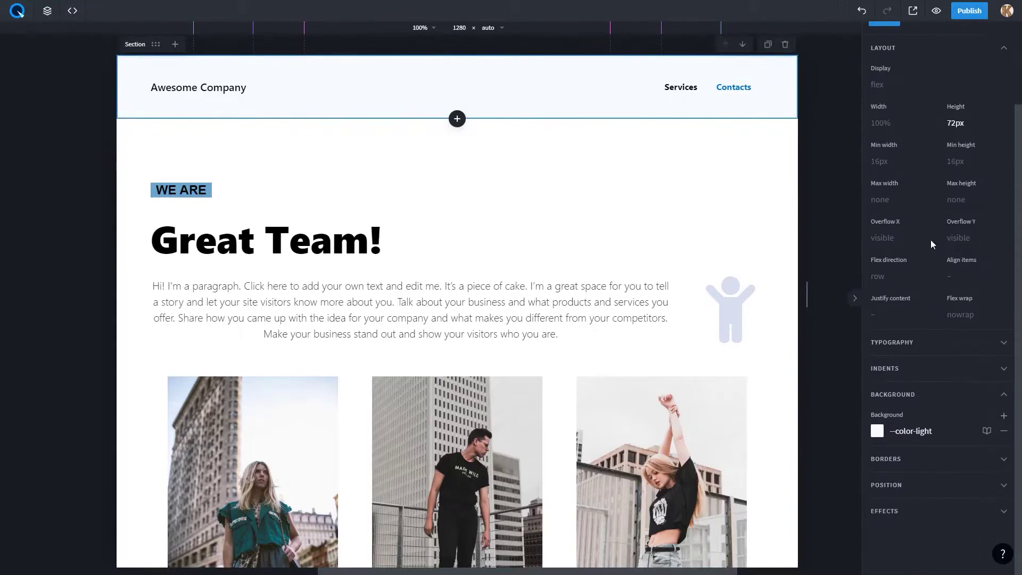
pyautogui.click(893, 485)
pyautogui.scroll(-2, 921, 472)
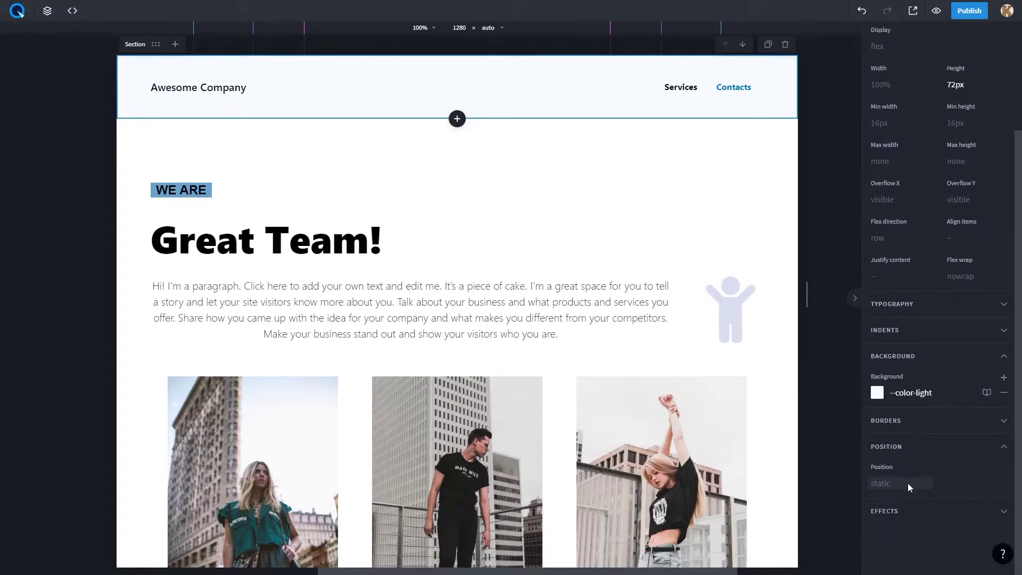
pyautogui.click(908, 483)
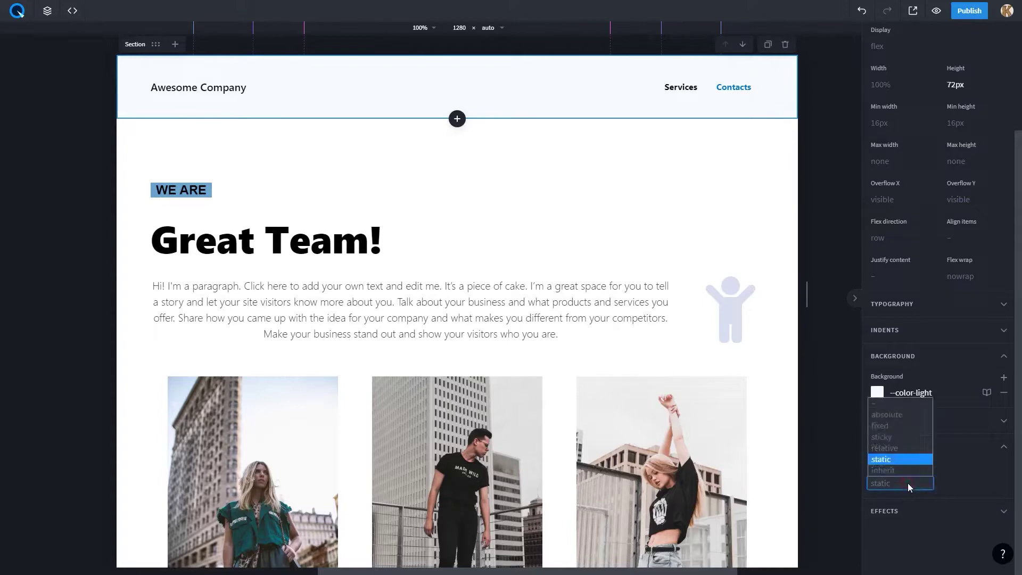
pyautogui.click(895, 427)
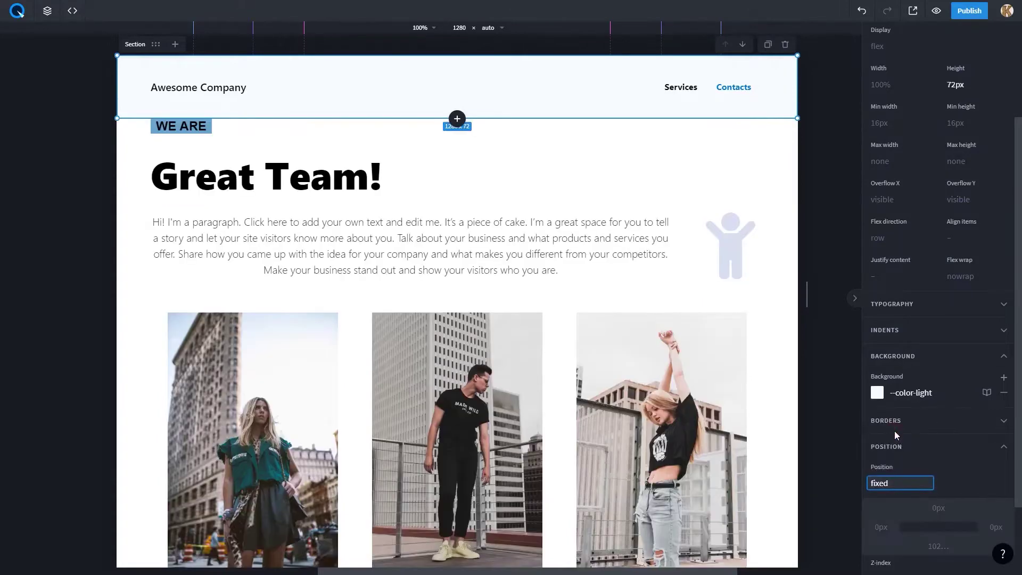
# Step: Give the fixed header section a z-index of 1
pyautogui.scroll(-3, 946, 441)
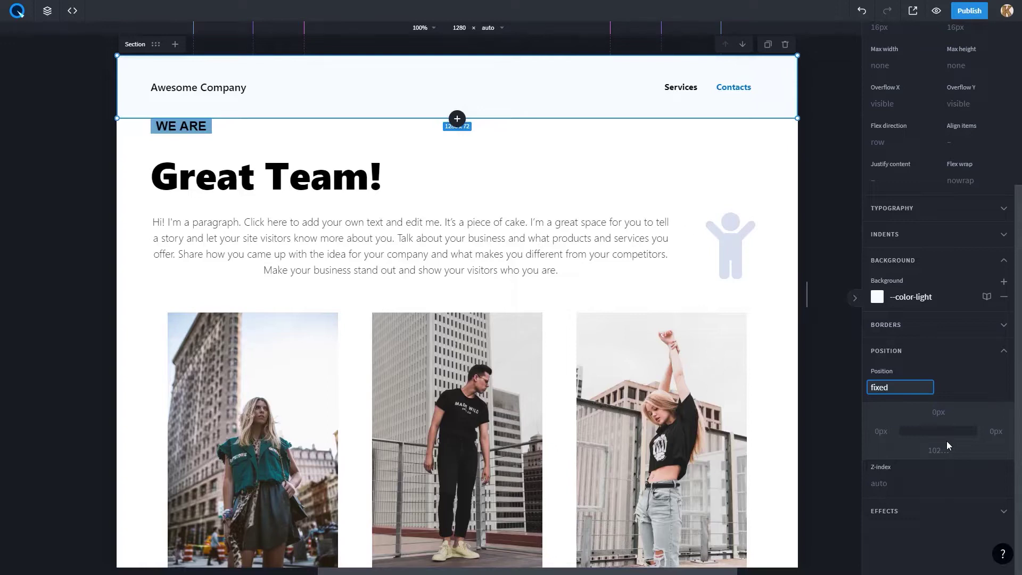
pyautogui.click(897, 485)
pyautogui.write('1')
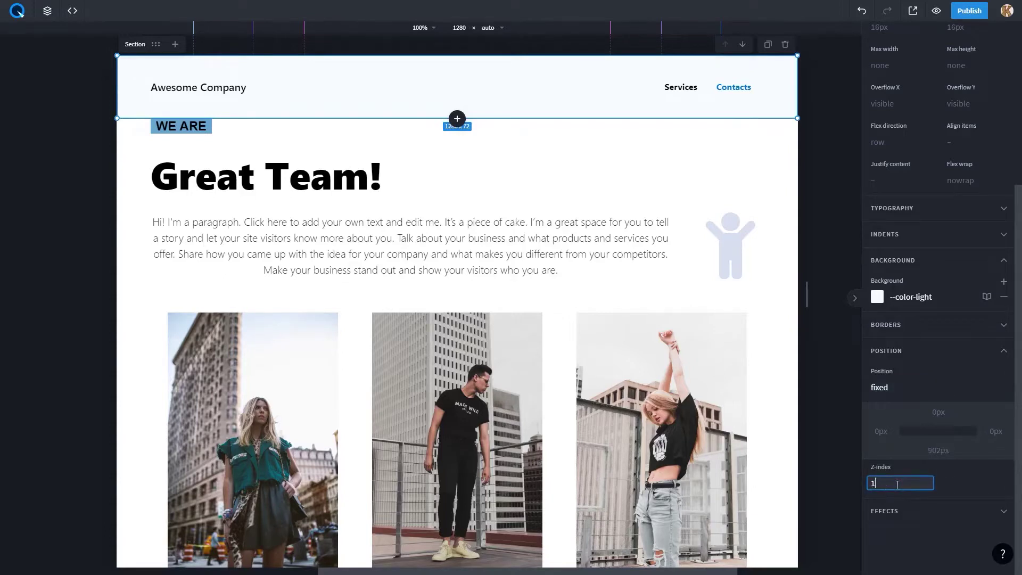
pyautogui.click(948, 487)
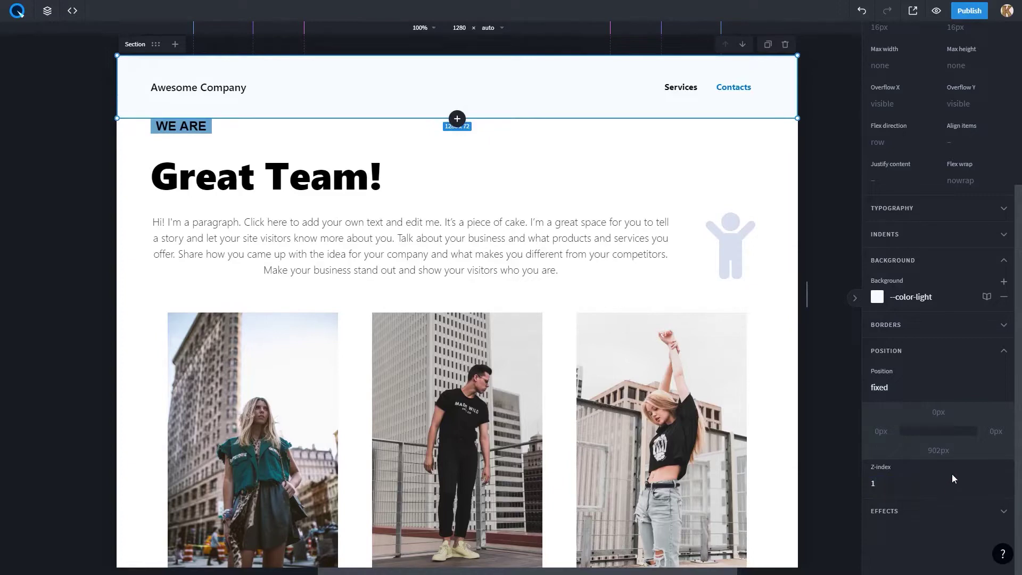
# Step: Set the header section's offset from the top border to 0px
pyautogui.click(939, 412)
pyautogui.press('Tab')
pyautogui.click(938, 450)
pyautogui.click(881, 432)
pyautogui.click(936, 412)
pyautogui.write('px')
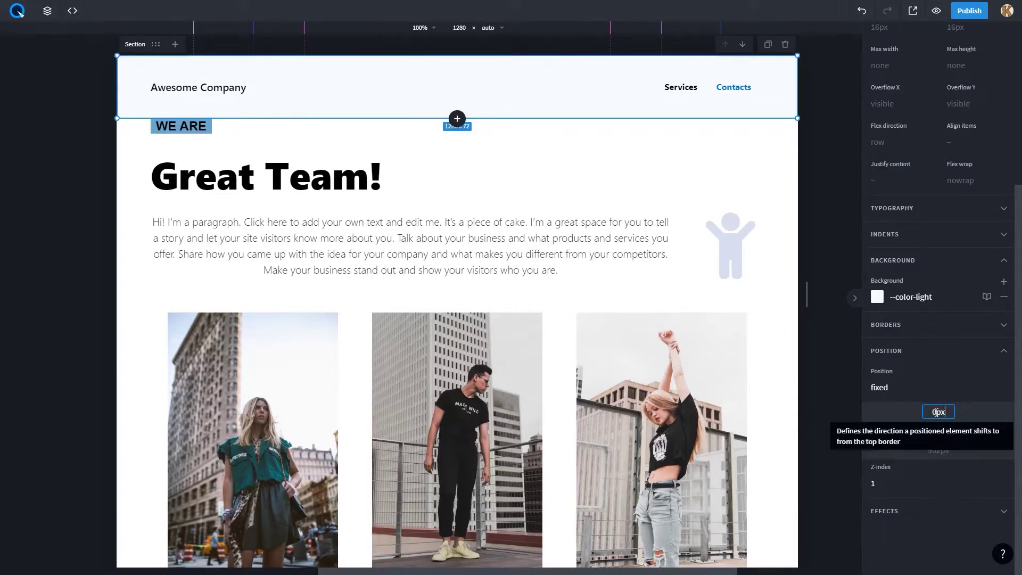
pyautogui.click(959, 413)
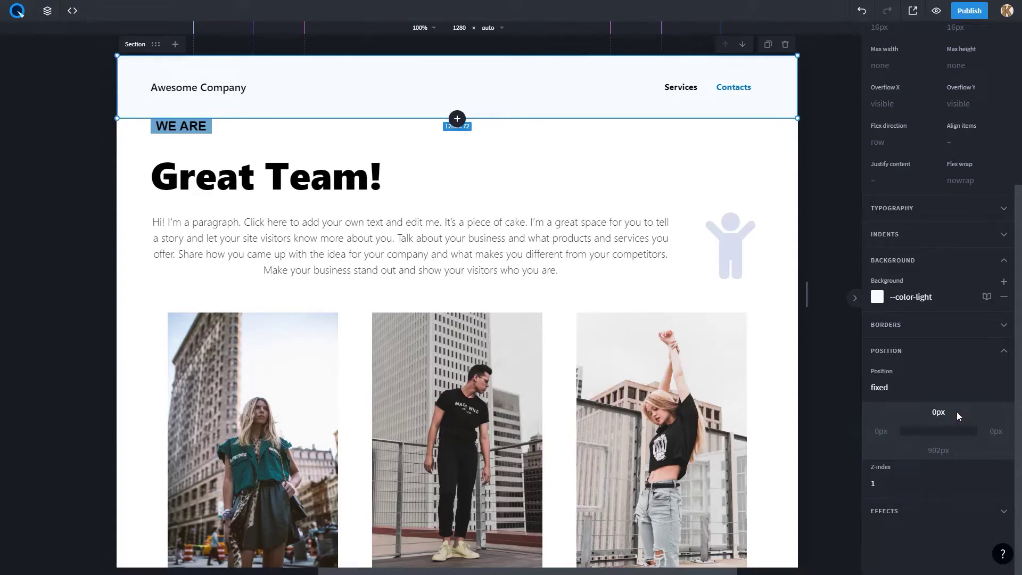
# Step: Set the canvas height to 720 for the 1280-wide page view
pyautogui.click(488, 28)
pyautogui.write('7')
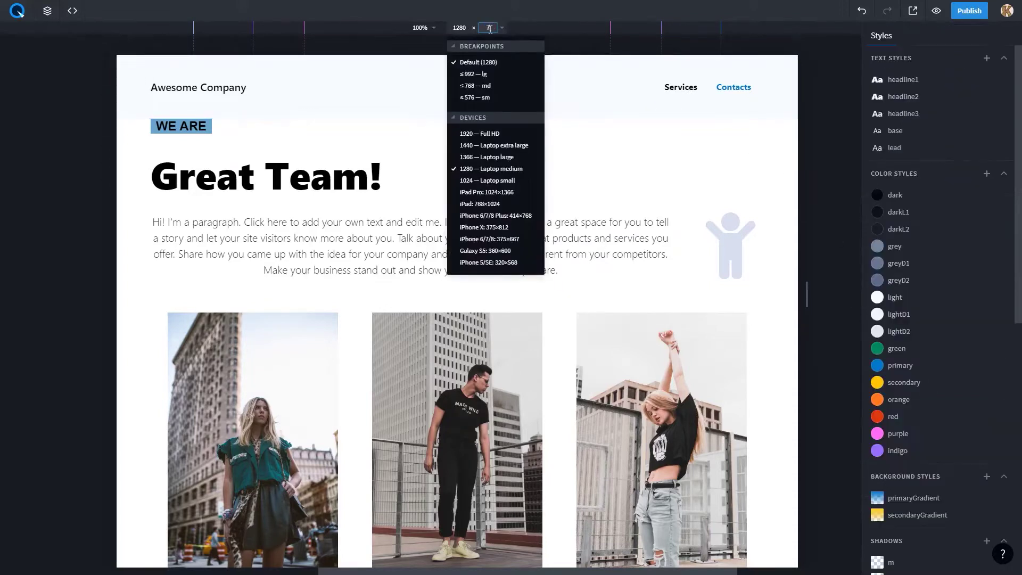
pyautogui.write('20px')
pyautogui.press('Return')
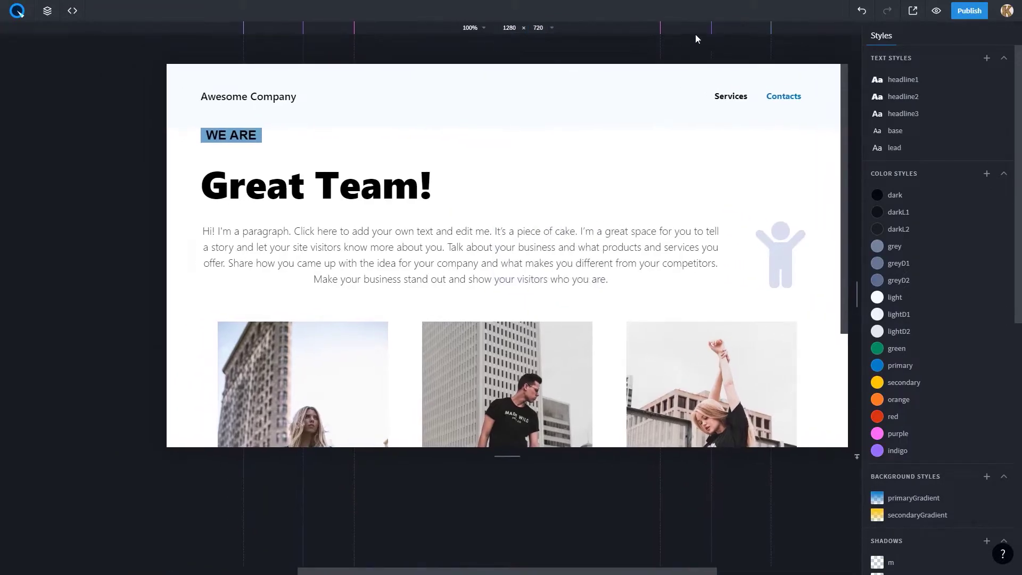
# Step: Preview the page and scroll through it to check the fixed header, then return to editing
pyautogui.click(936, 11)
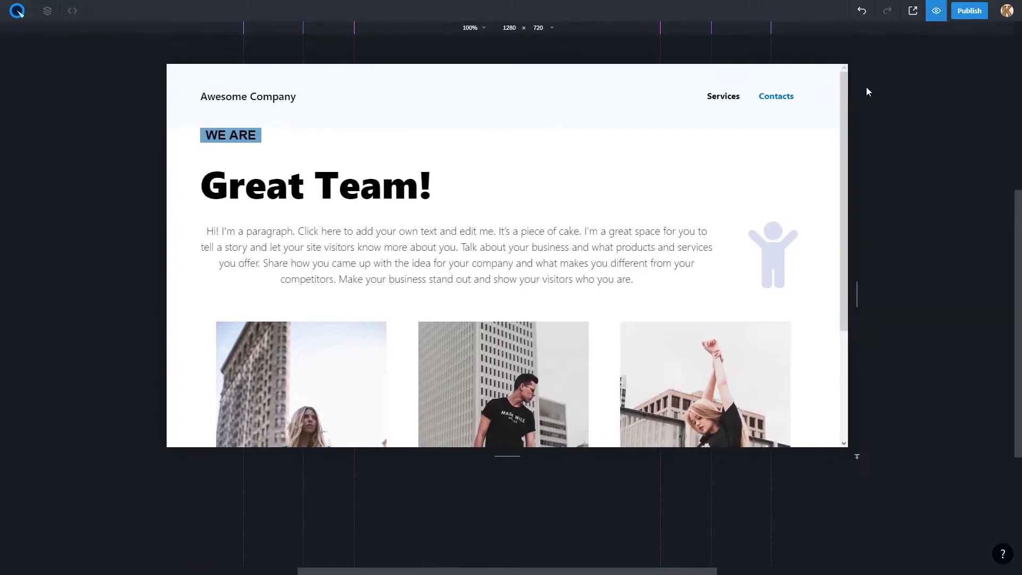
pyautogui.moveTo(846, 149); pyautogui.dragTo(851, 92)
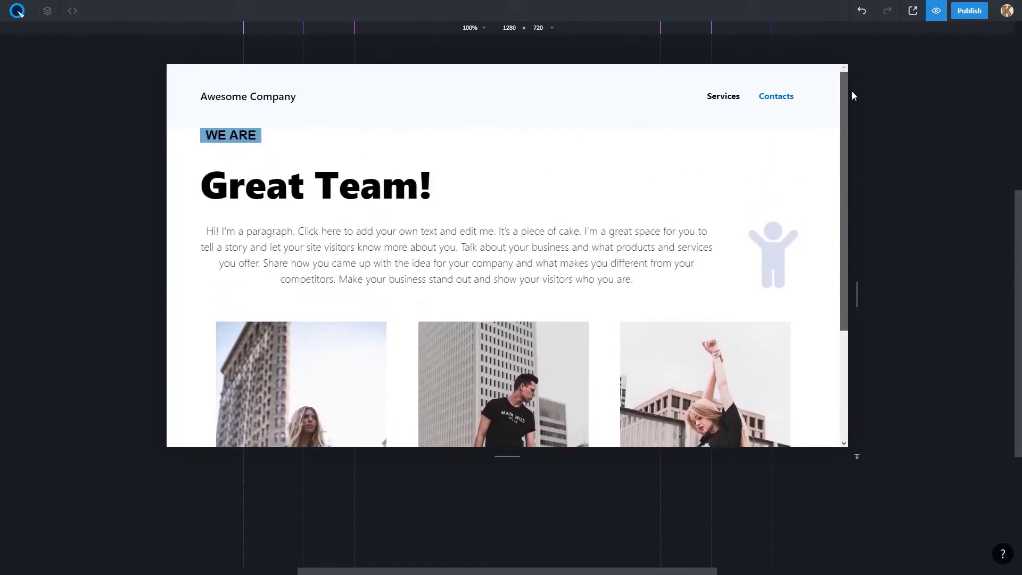
pyautogui.click(932, 18)
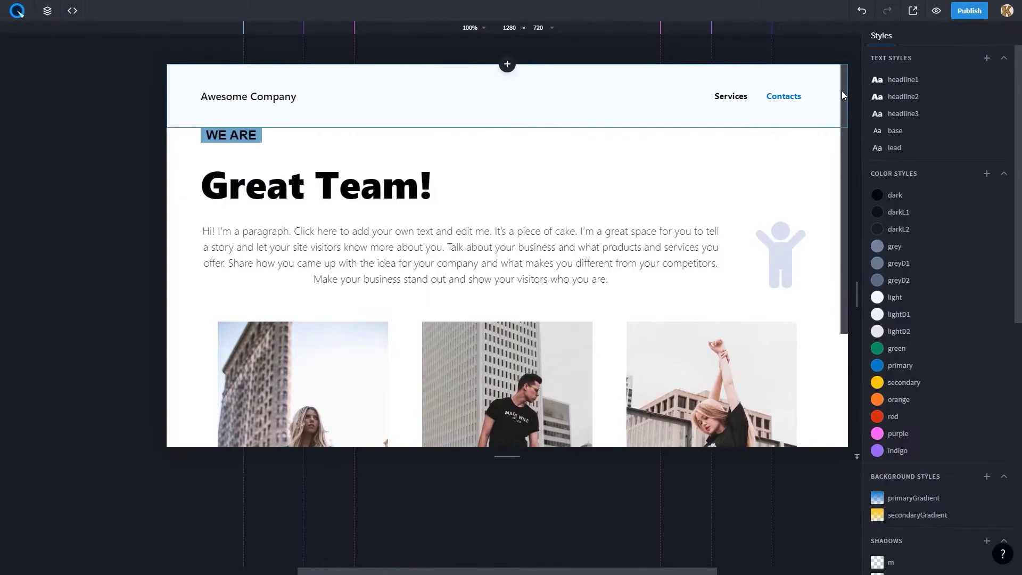
# Step: Set the position of the WE ARE text to relative
pyautogui.click(230, 140)
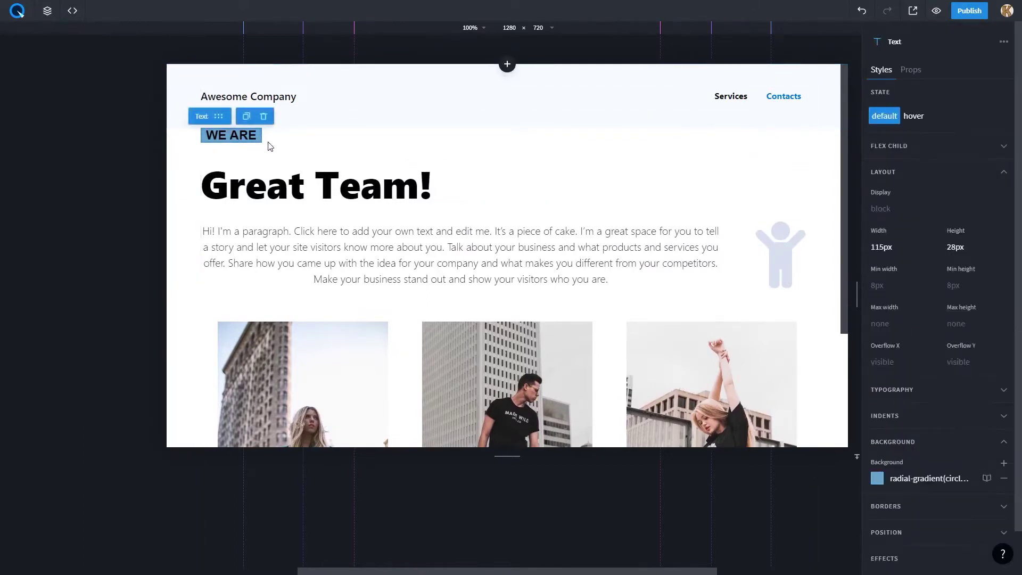
pyautogui.scroll(-2, 896, 259)
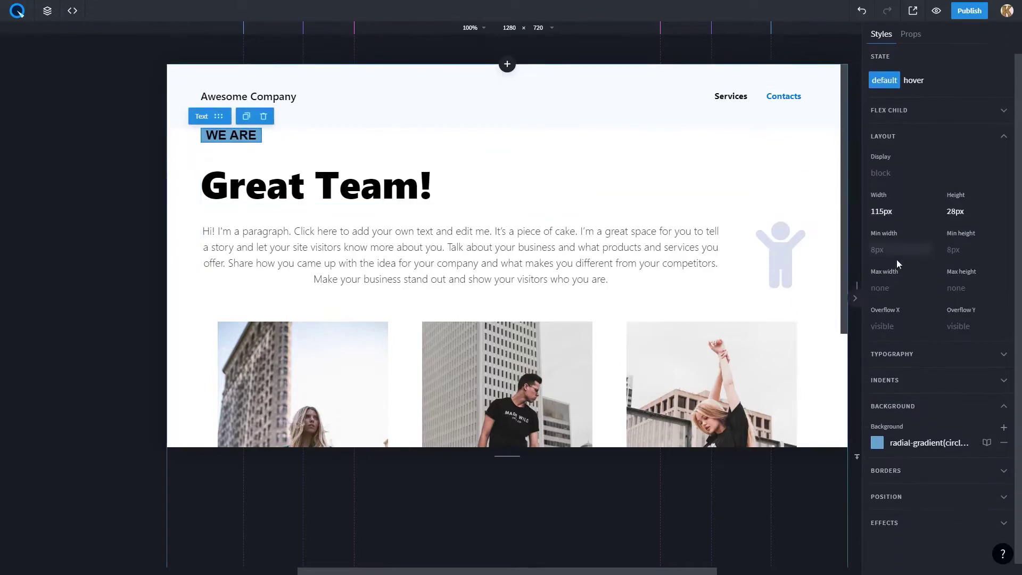
pyautogui.click(903, 484)
pyautogui.scroll(-1, 943, 443)
pyautogui.click(900, 482)
pyautogui.click(897, 448)
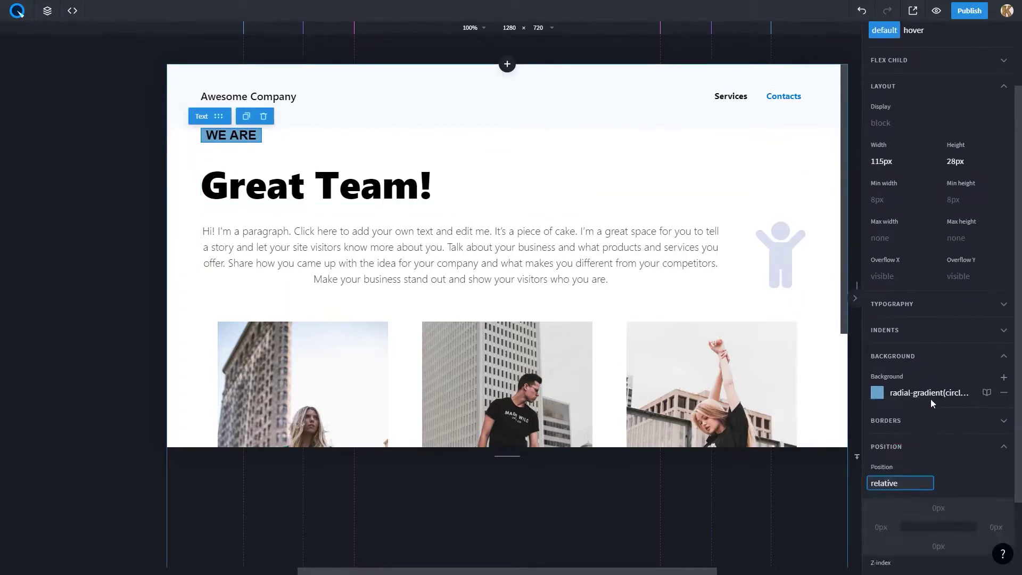
# Step: Offset the WE ARE text by 20px from the top border and -20px from the left border
pyautogui.scroll(-2, 934, 397)
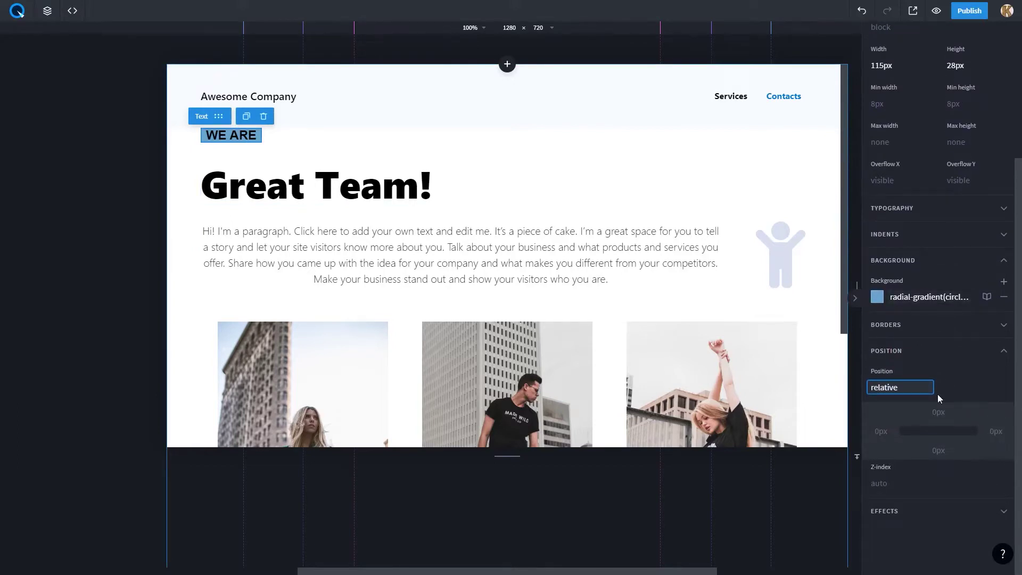
pyautogui.click(938, 411)
pyautogui.write('20')
pyautogui.press('Return')
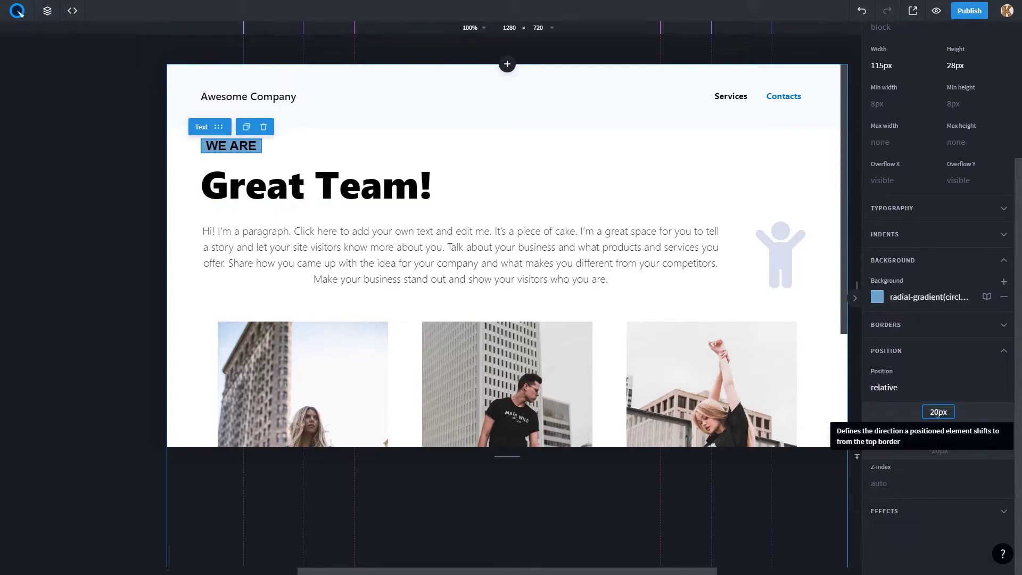
pyautogui.click(956, 414)
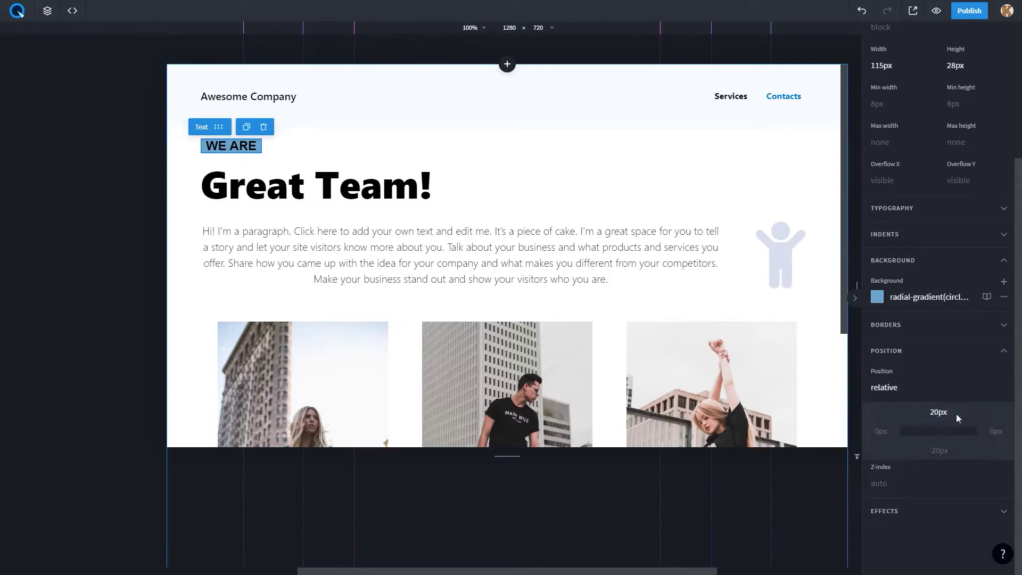
pyautogui.click(879, 430)
pyautogui.write('-20px')
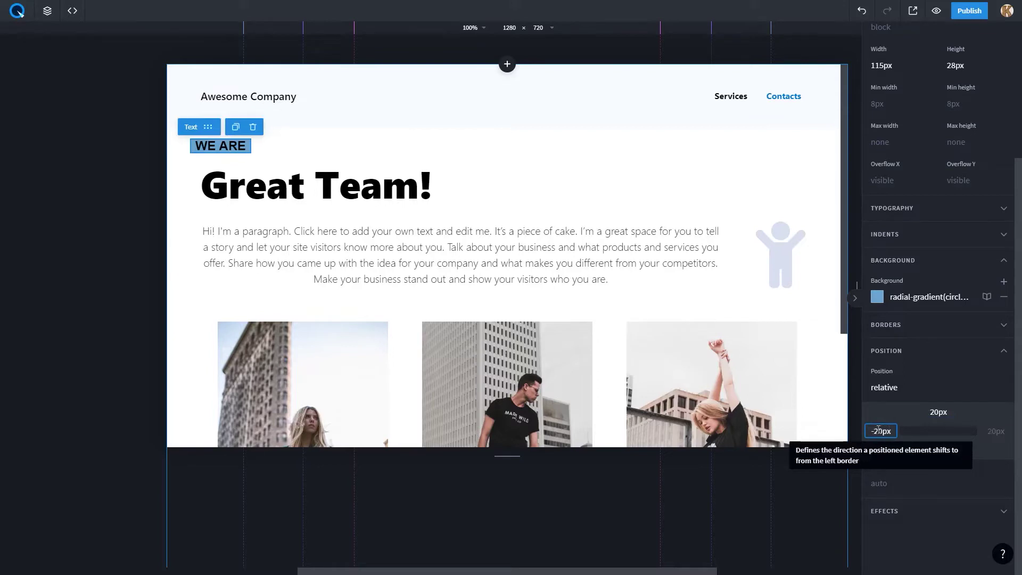
pyautogui.click(880, 410)
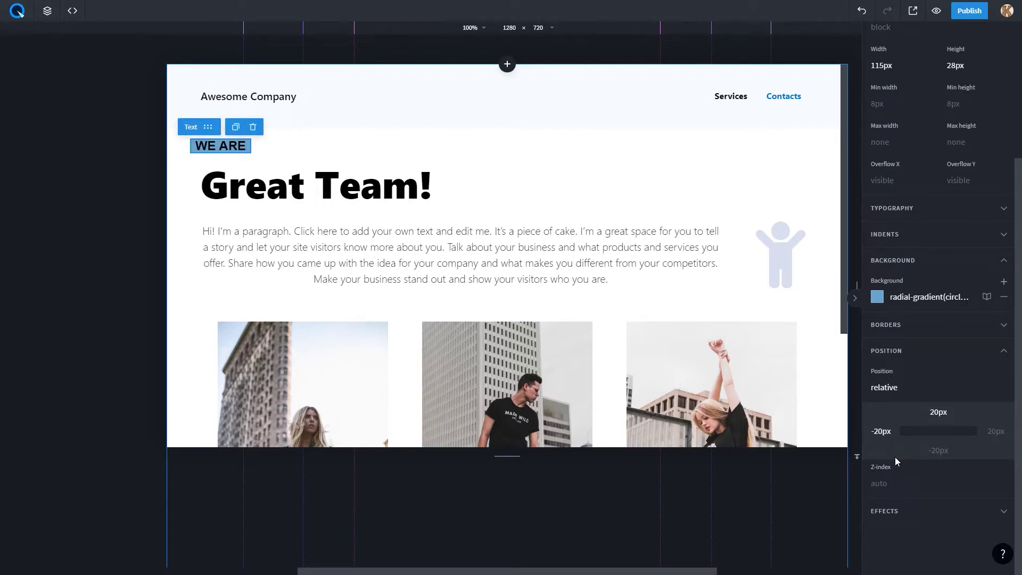
# Step: Set the person icon's position to absolute and move it above the paragraph, about 161px from the top and 249px from the right
pyautogui.click(780, 255)
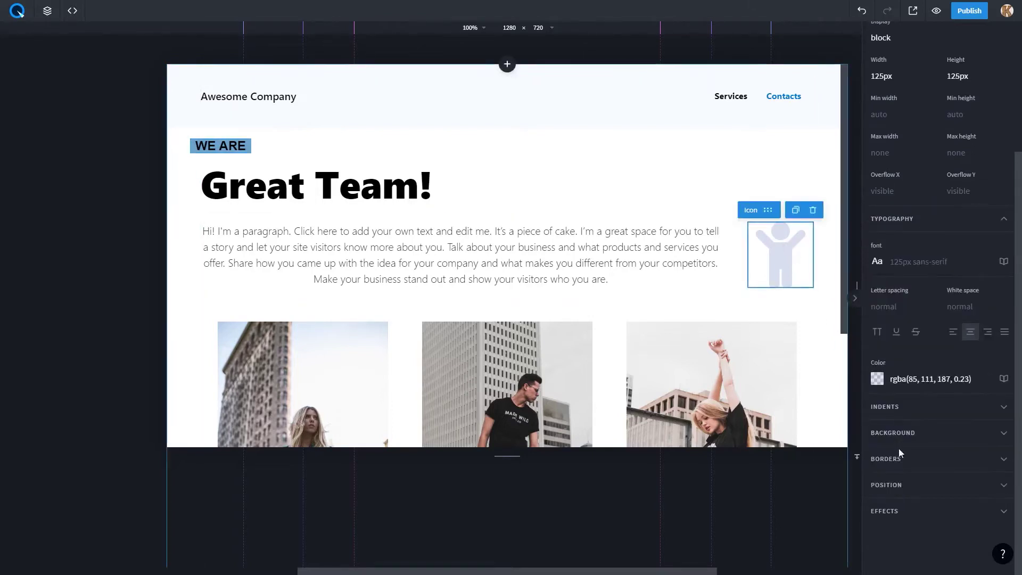
pyautogui.click(899, 485)
pyautogui.scroll(-1, 921, 460)
pyautogui.click(887, 482)
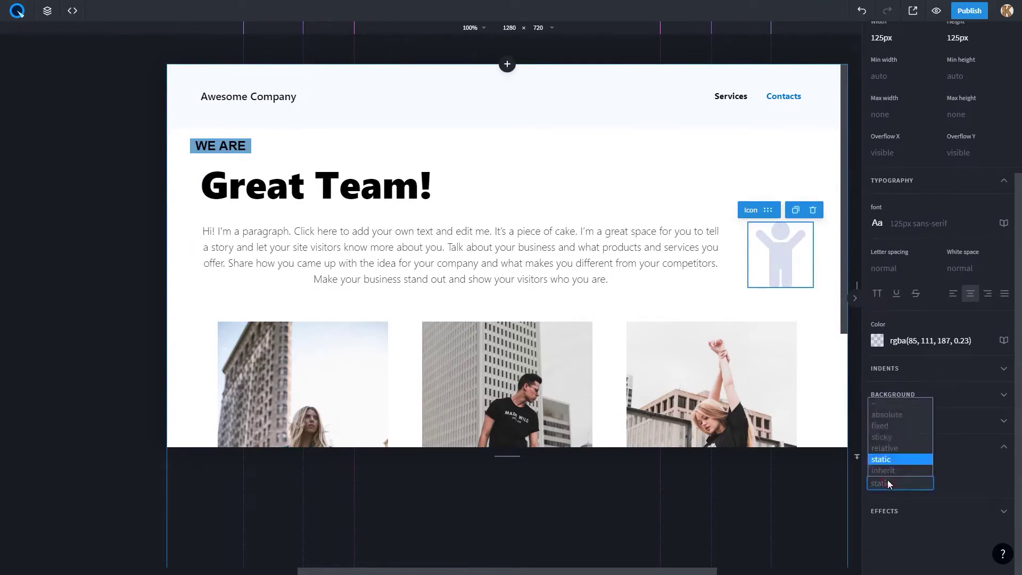
pyautogui.click(898, 414)
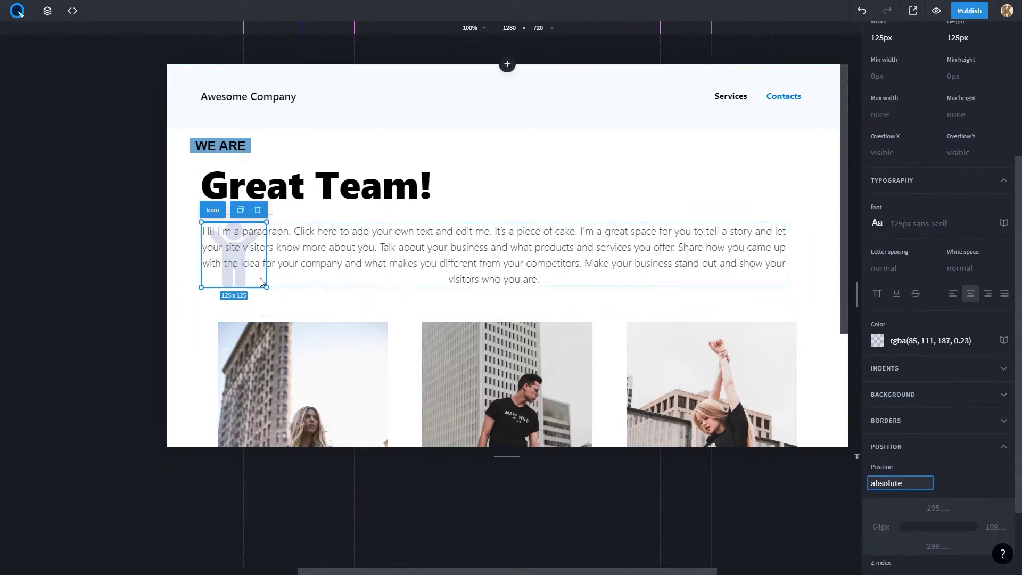
pyautogui.moveTo(256, 280); pyautogui.dragTo(705, 212)
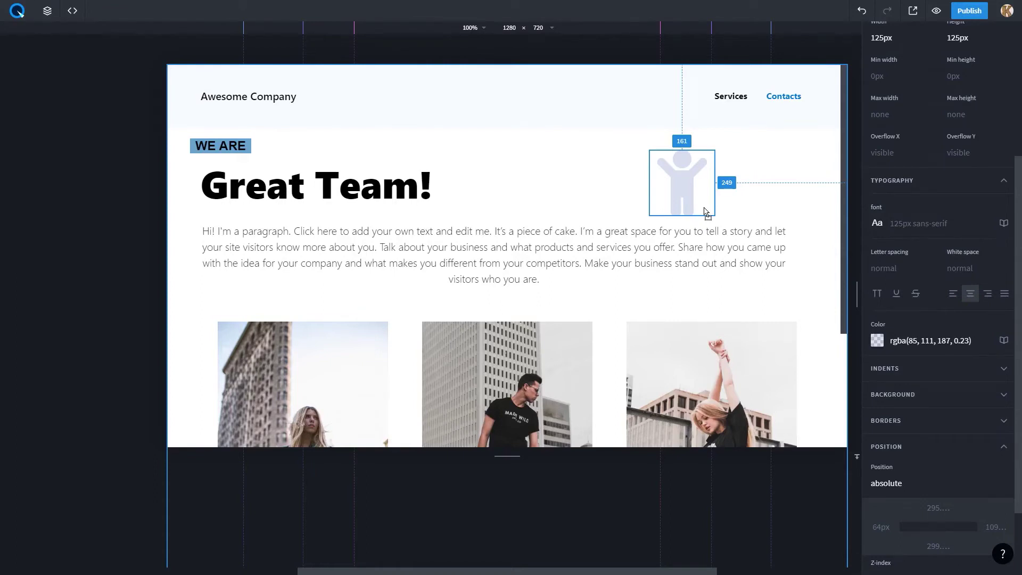
pyautogui.moveTo(705, 211); pyautogui.dragTo(705, 212)
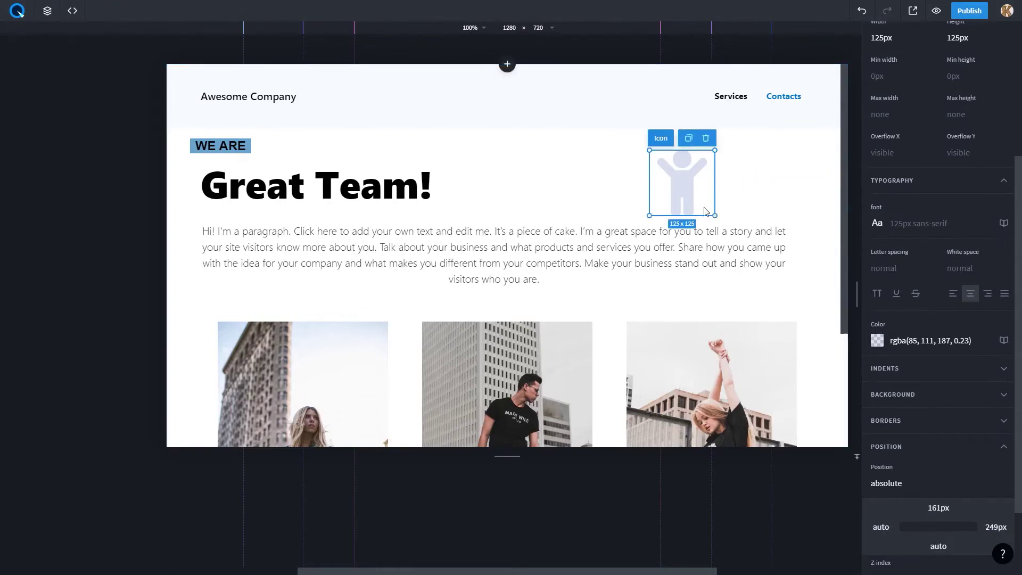
# Step: Set the box around the paragraph to relative position and move the person icon up to the right end of the Great Team! heading
pyautogui.click(796, 269)
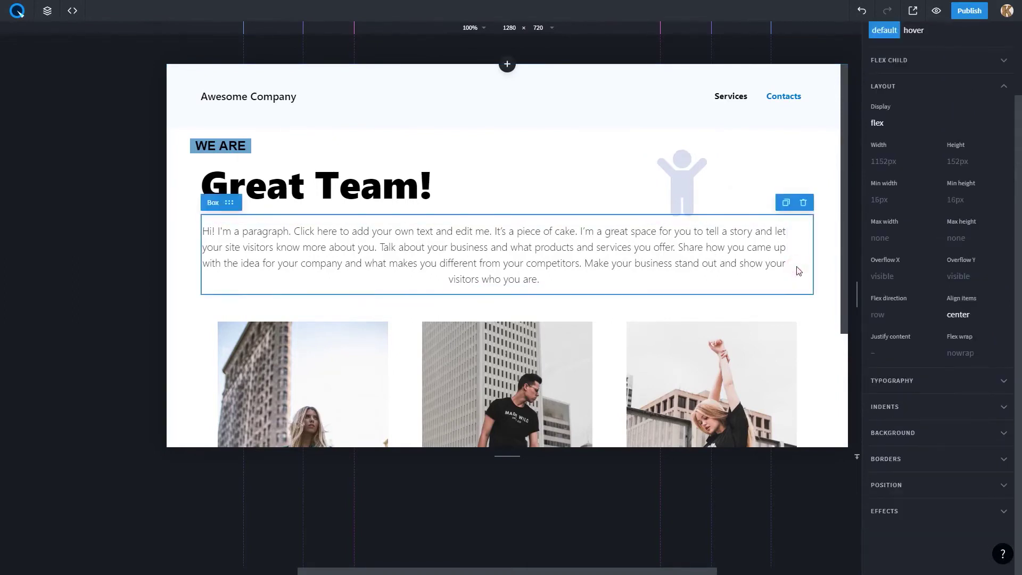
pyautogui.click(898, 492)
pyautogui.click(891, 484)
pyautogui.click(889, 483)
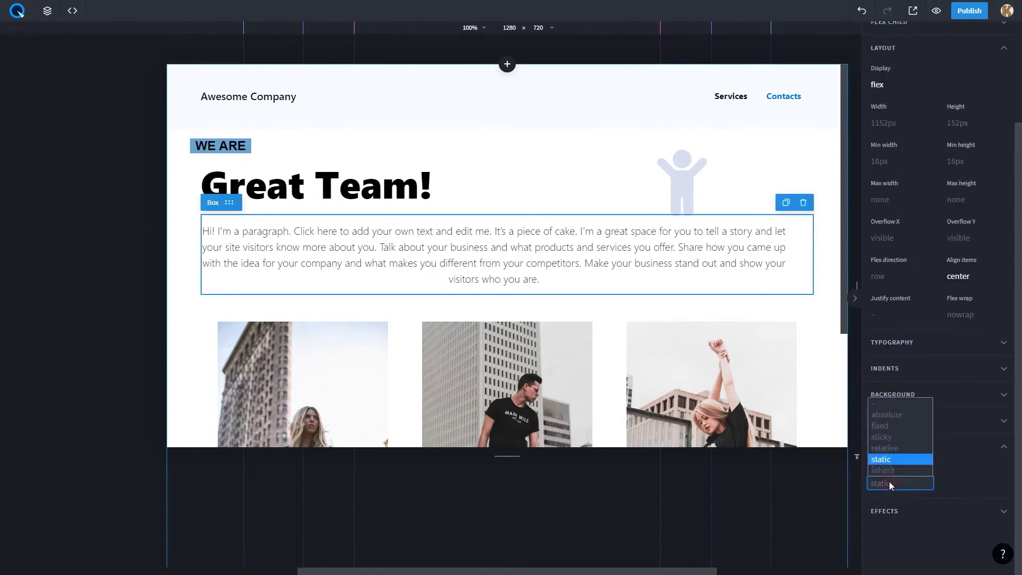
pyautogui.click(889, 448)
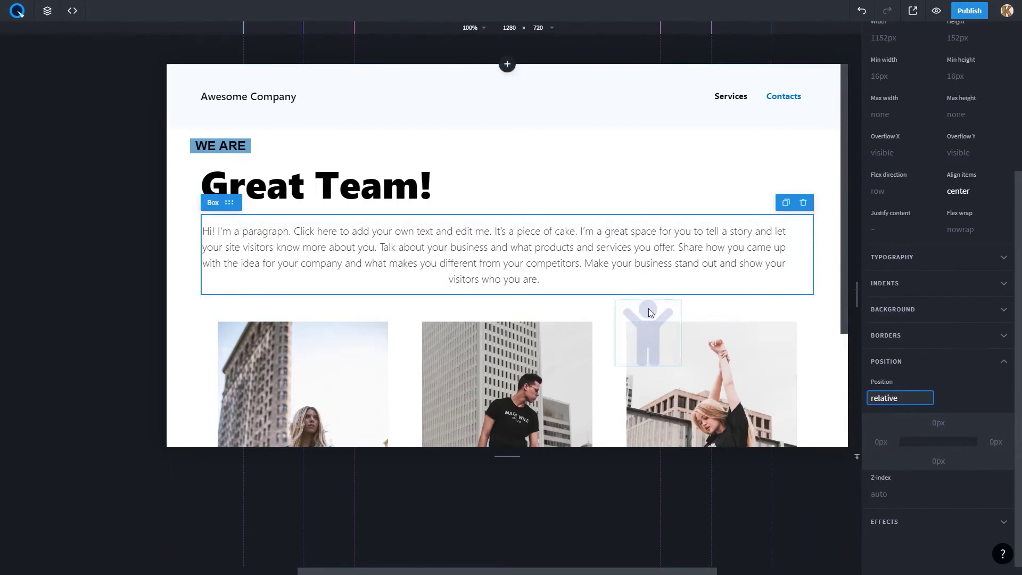
pyautogui.moveTo(650, 309); pyautogui.dragTo(772, 146)
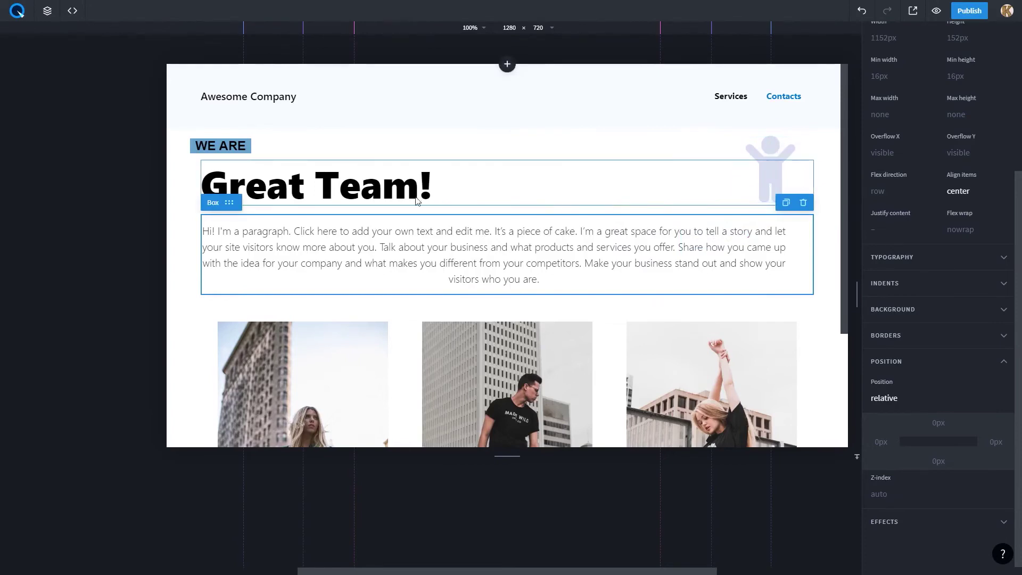
# Step: Change the WE ARE text's position to sticky and set its z-index to 1
pyautogui.click(227, 151)
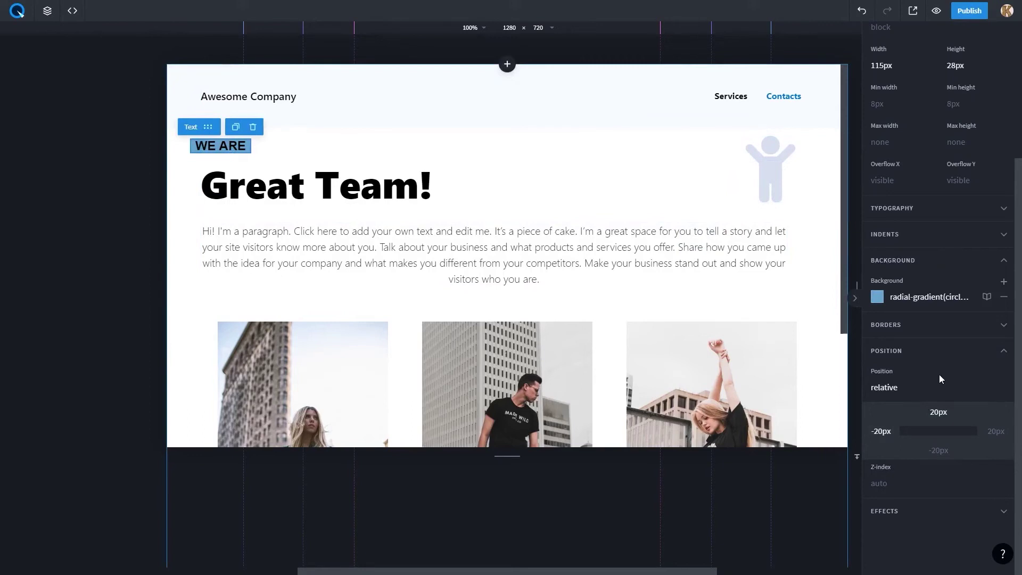
pyautogui.click(905, 387)
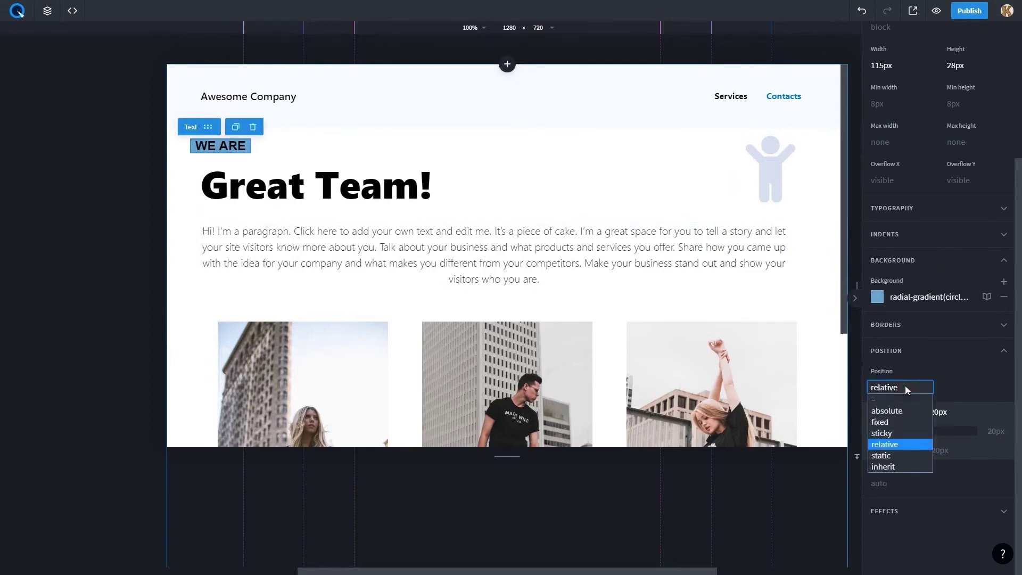
pyautogui.click(894, 434)
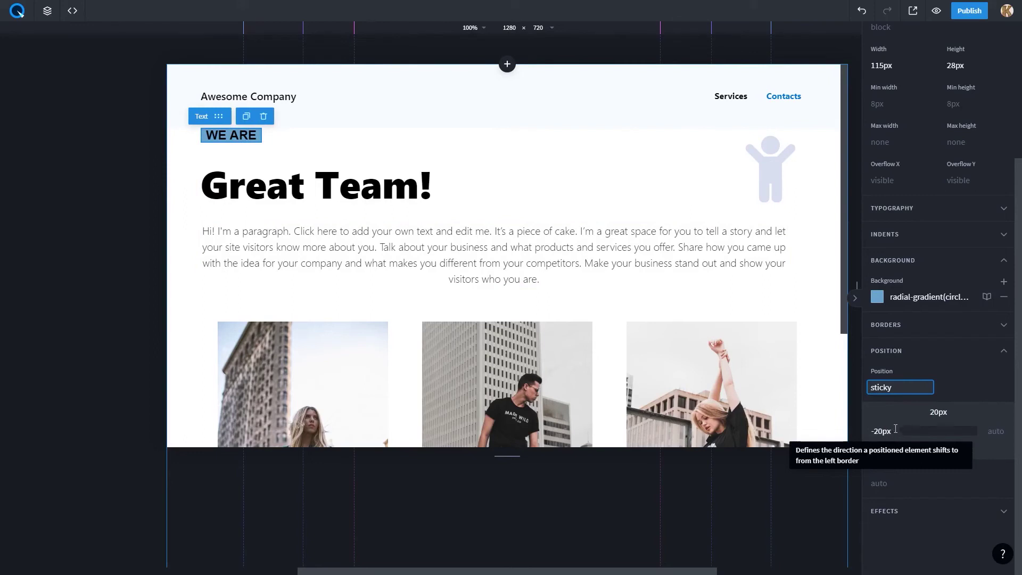
pyautogui.click(889, 483)
pyautogui.write('1')
pyautogui.click(951, 488)
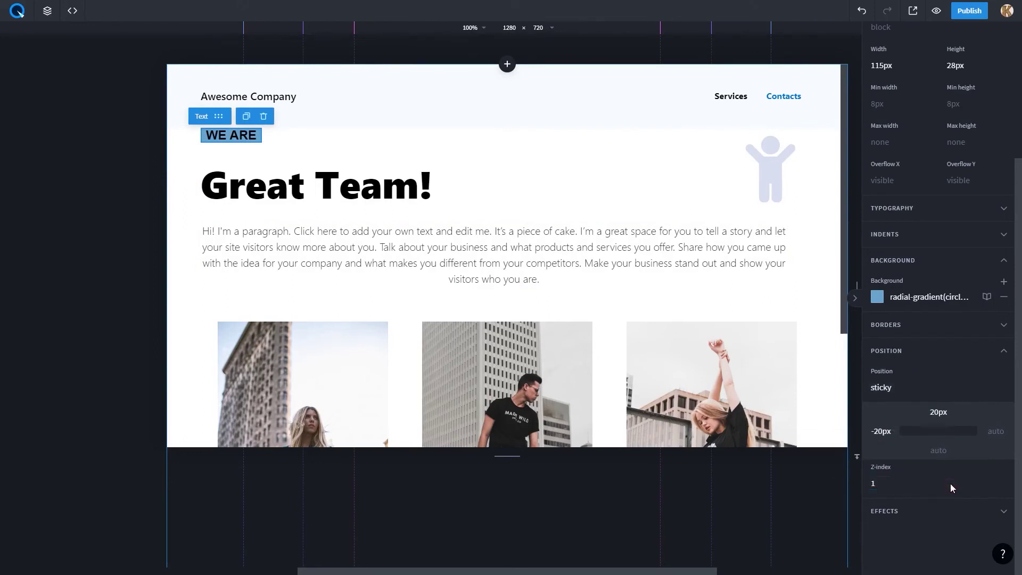
# Step: Set the sticky WE ARE text's offset from the left border to 0px and deselect the text
pyautogui.moveTo(894, 432); pyautogui.dragTo(872, 432)
pyautogui.press('BackSpace')
pyautogui.write('0px')
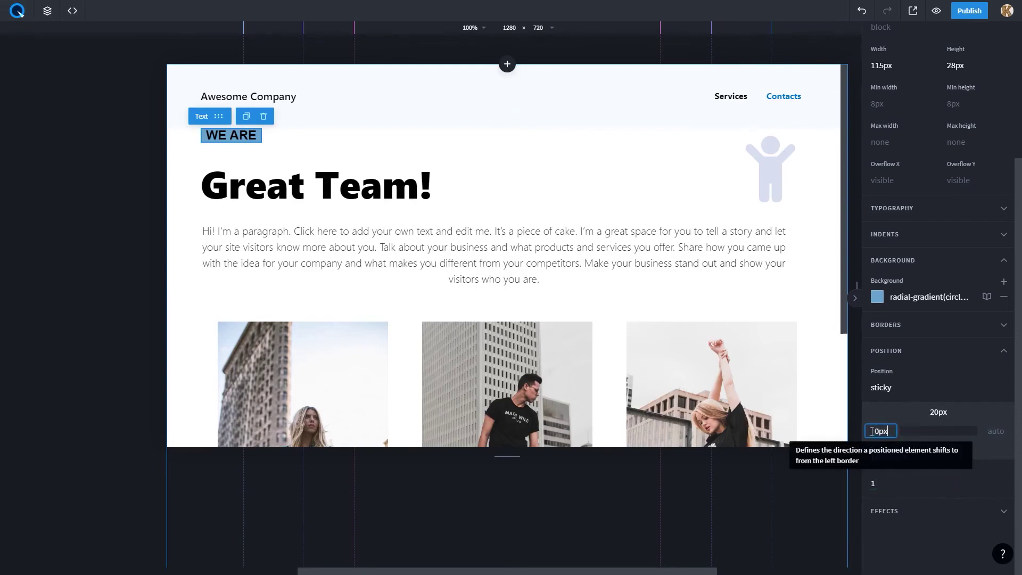
pyautogui.click(889, 421)
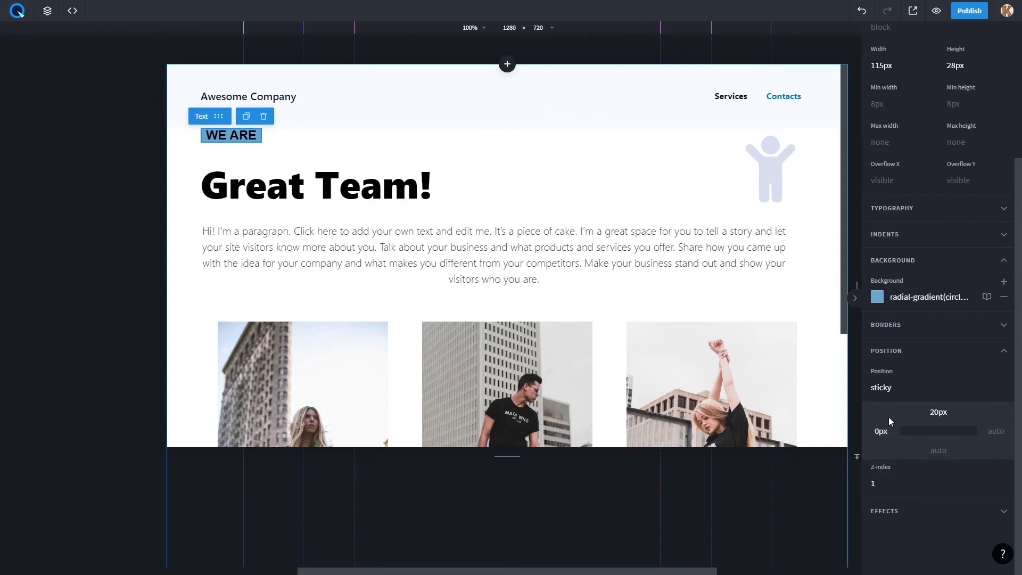
pyautogui.moveTo(843, 198)
pyautogui.mouseDown()
pyautogui.moveTo(842, 334)
pyautogui.moveTo(841, 190)
pyautogui.mouseUp()
pyautogui.moveTo(762, 52); pyautogui.dragTo(713, 66)
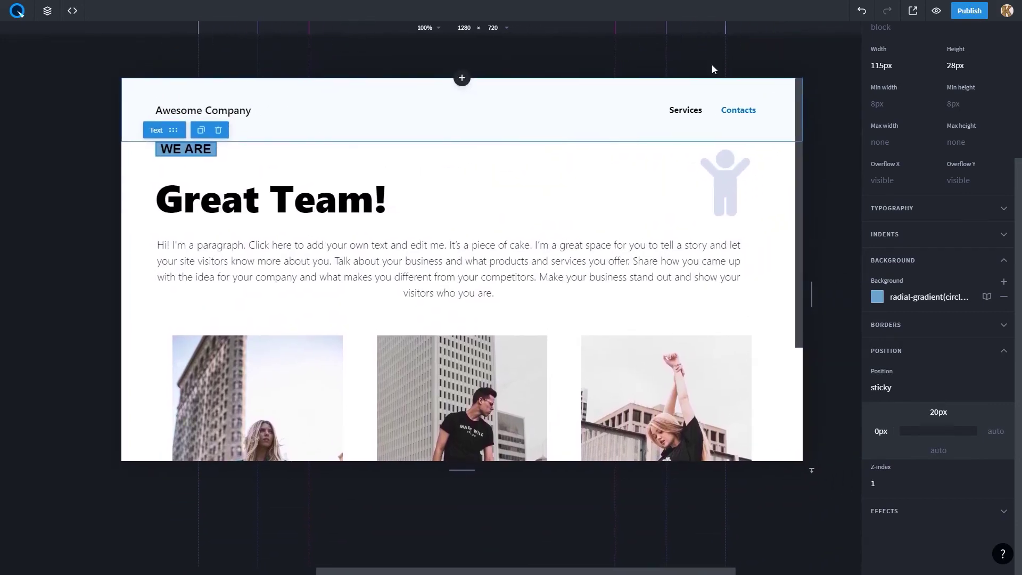
pyautogui.click(713, 68)
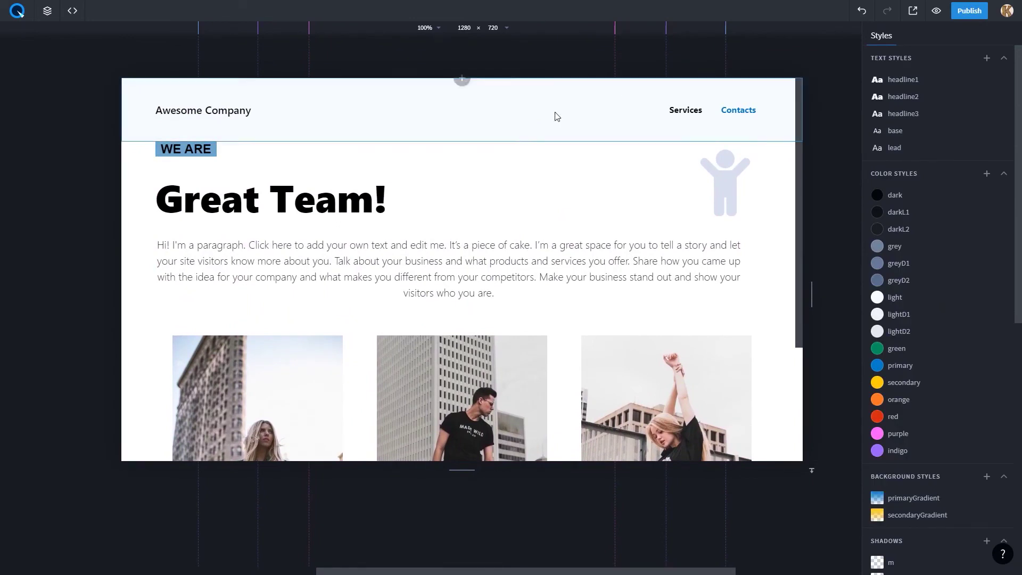
# Step: Change the WE ARE text's position from sticky to inherit
pyautogui.click(199, 153)
pyautogui.scroll(-5, 873, 399)
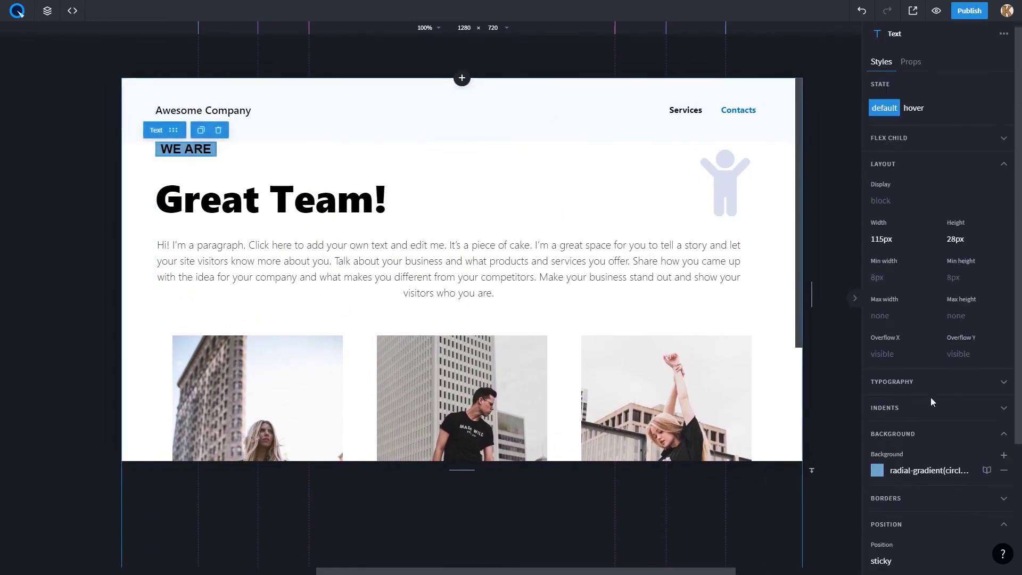
pyautogui.click(881, 388)
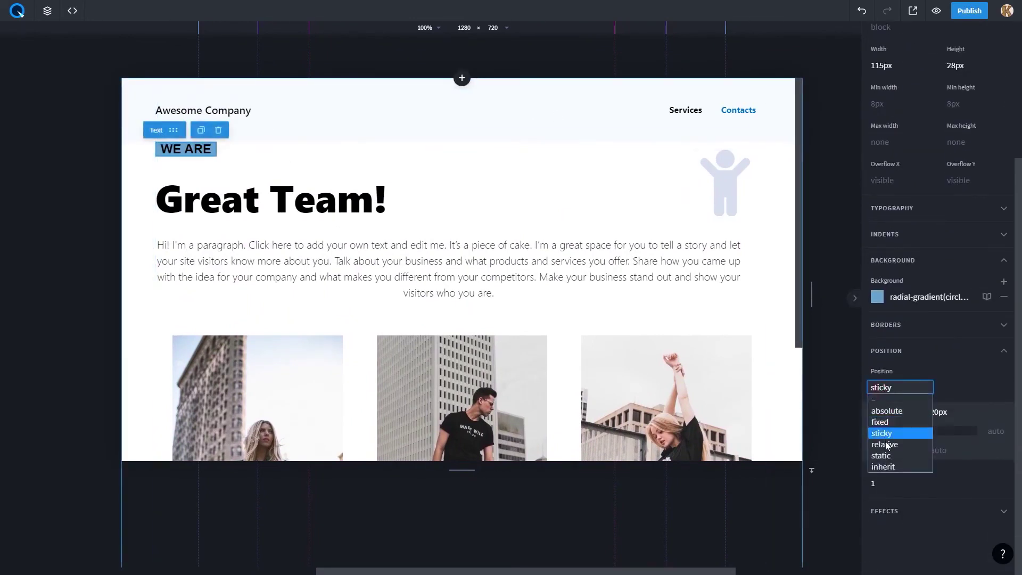
pyautogui.click(897, 467)
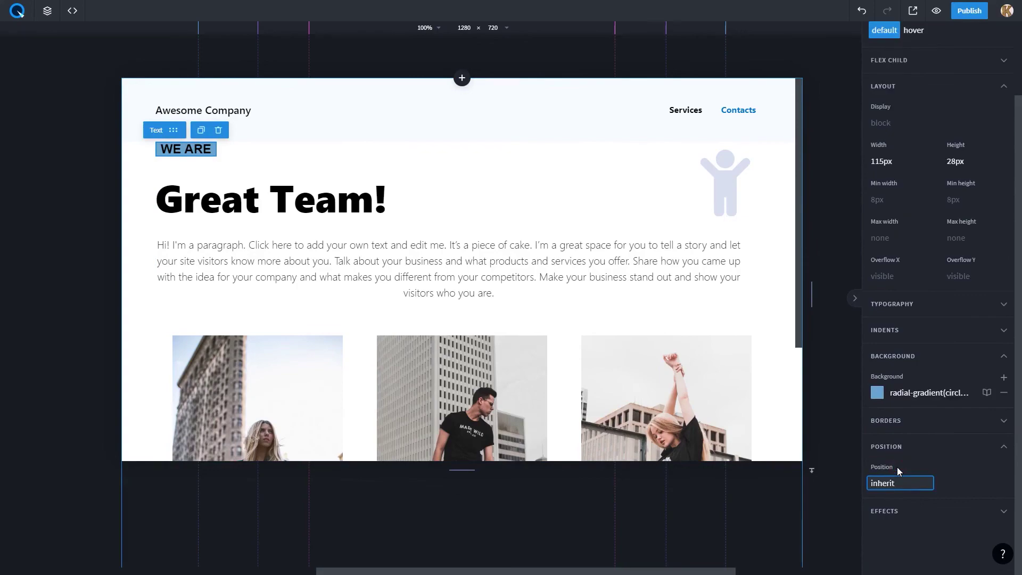